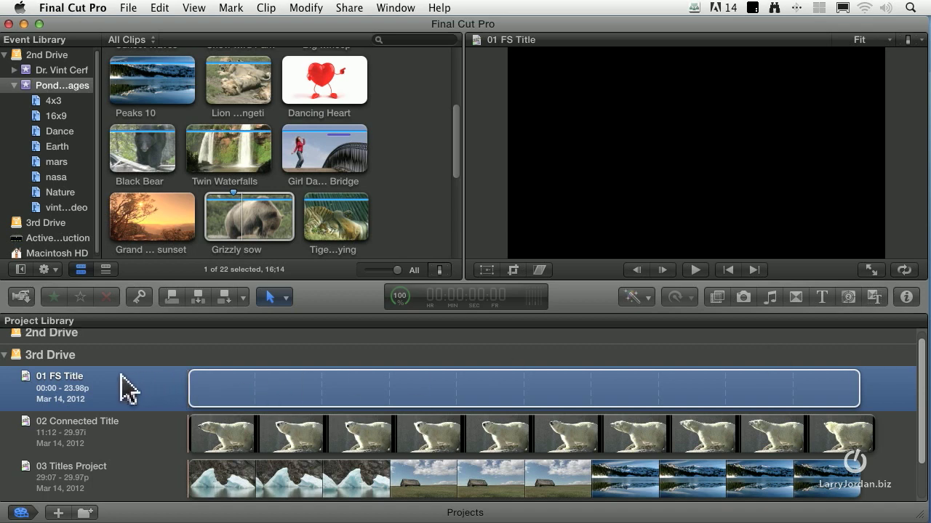
Step: Open the 01 FS Title project and browse the titles to the Lower Thirds category
double_click(245, 394)
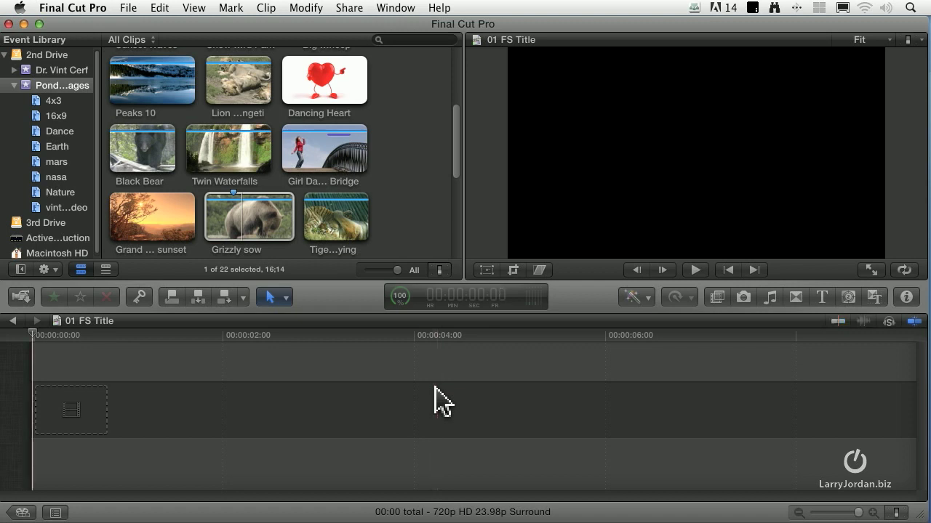
click(820, 299)
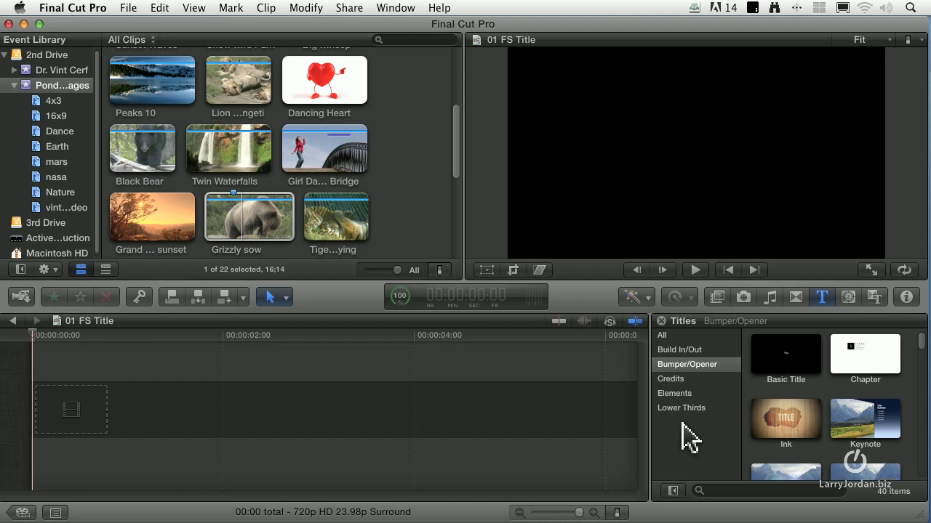
click(668, 337)
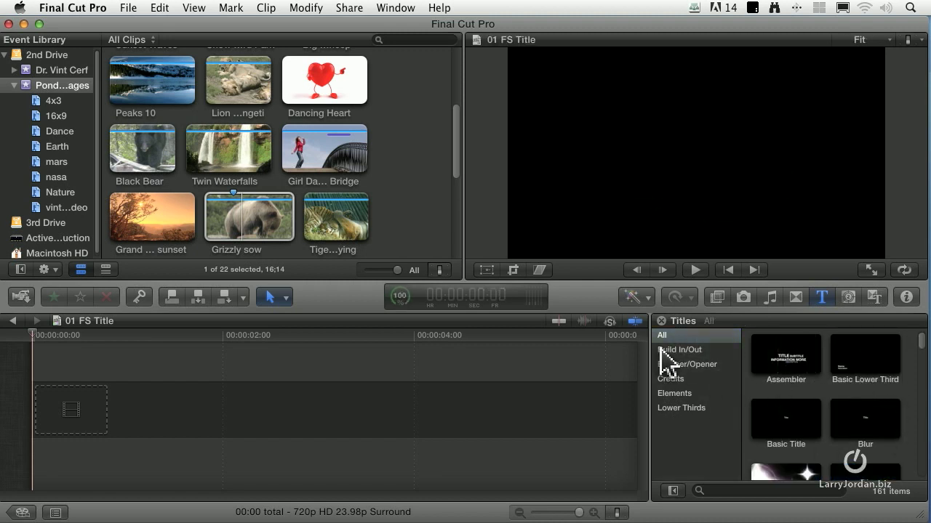
click(664, 351)
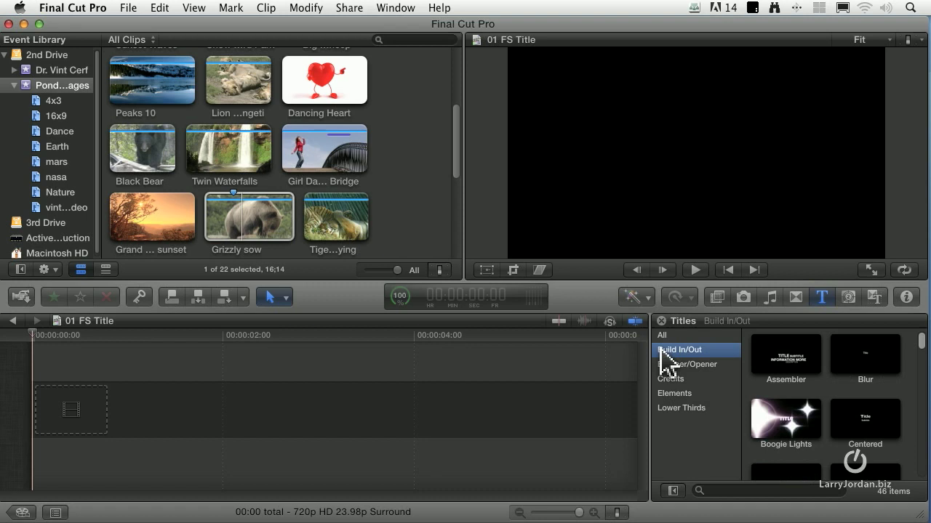
click(673, 408)
click(863, 440)
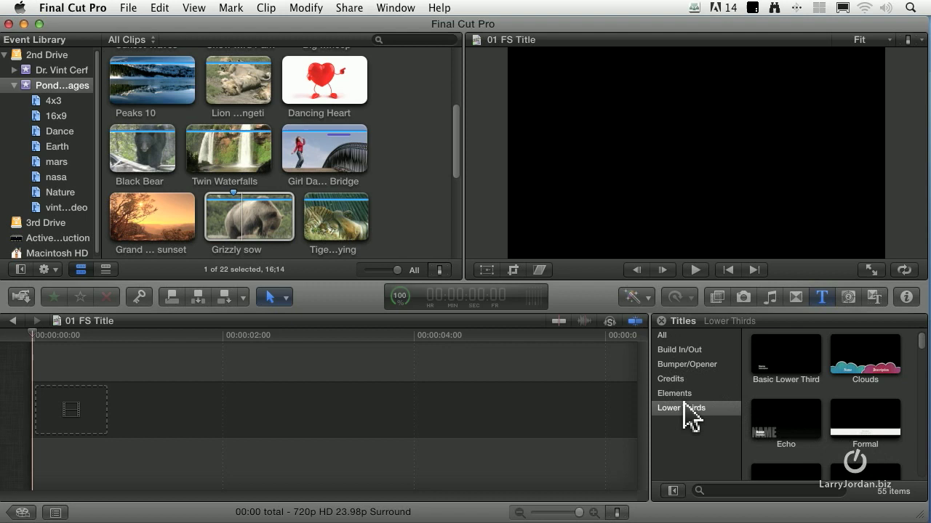
Step: Clear the title search field so all 55 Lower Thirds titles are listed
click(735, 492)
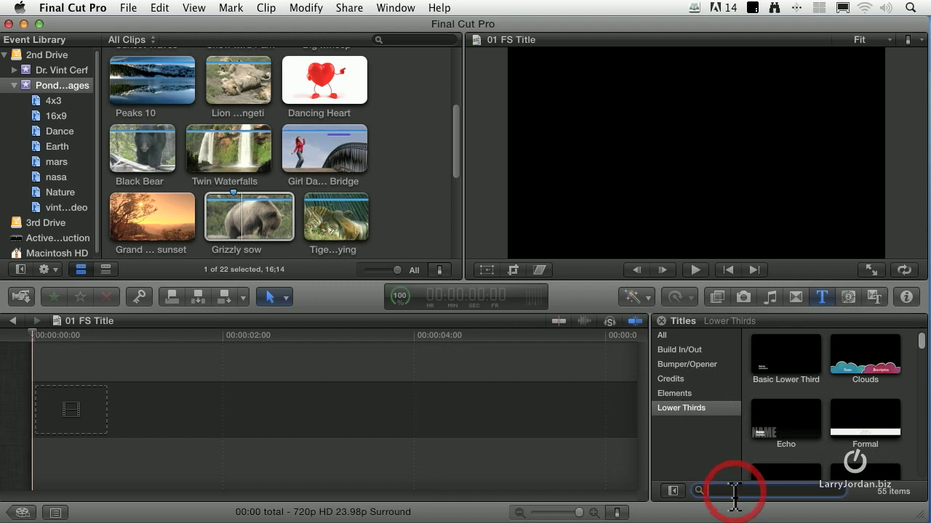
text(search)
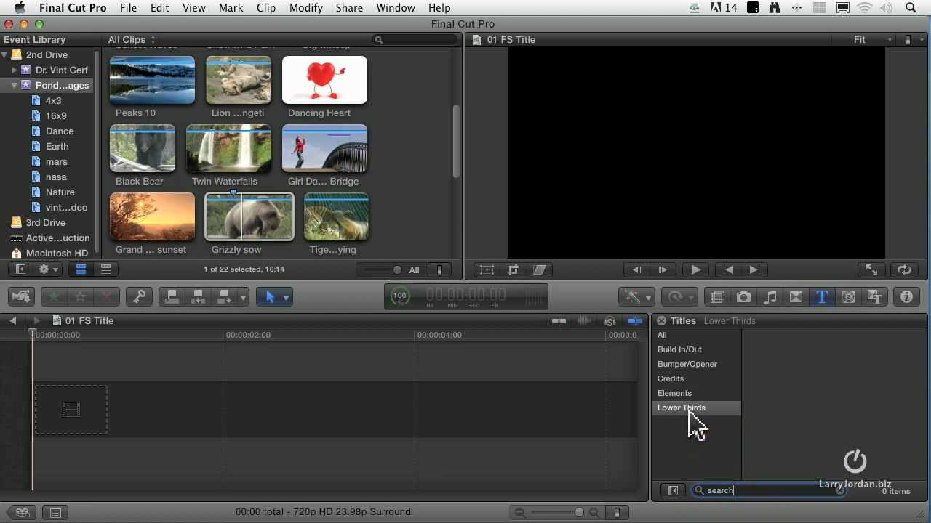
drag(749, 491, 695, 487)
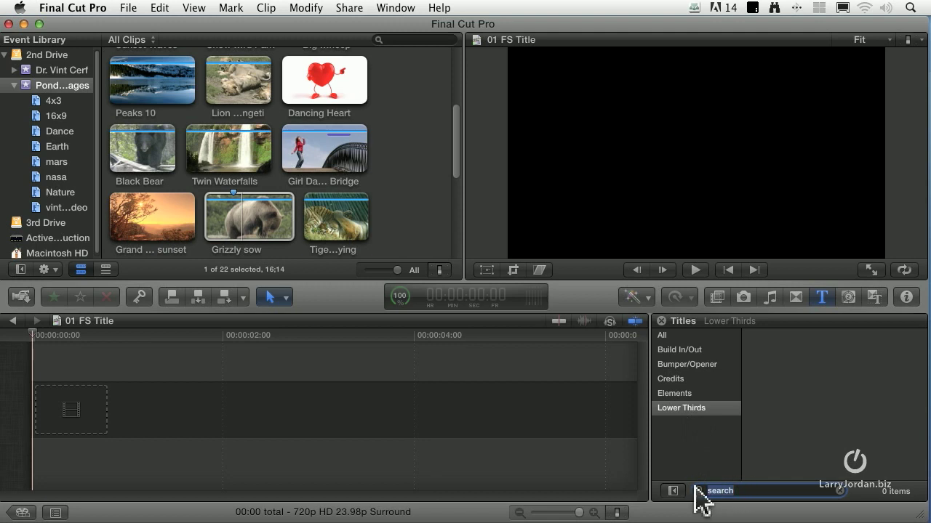
key(BackSpace)
text(search)
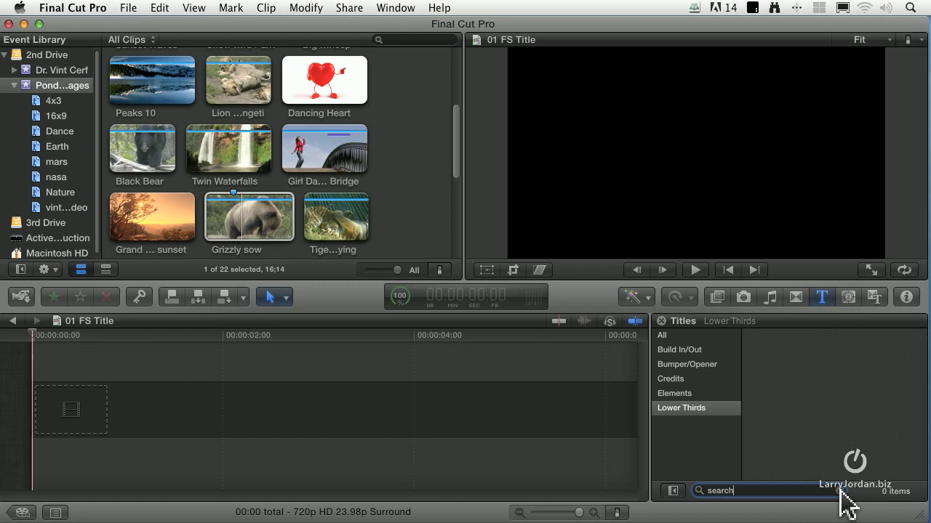
key(super+a)
key(BackSpace)
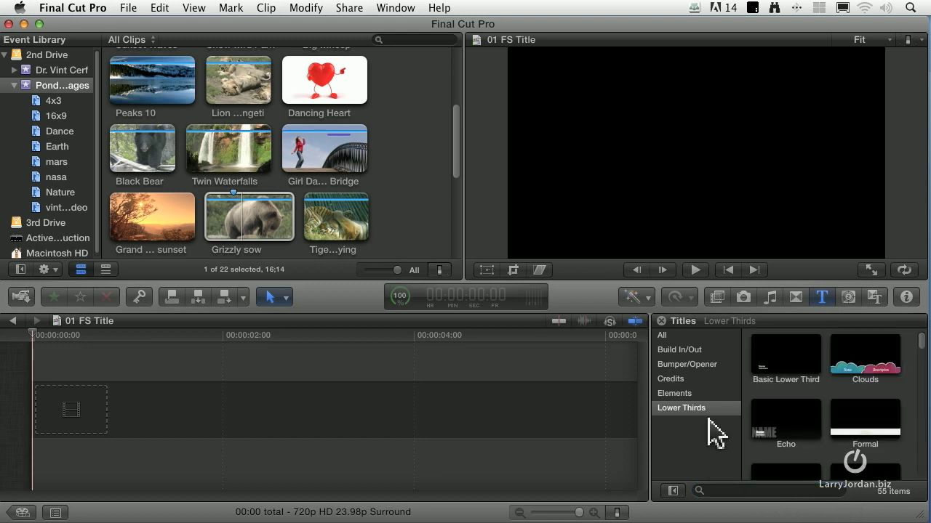
Step: Search all titles for 'ink' and add the Ink title to the empty project
click(665, 335)
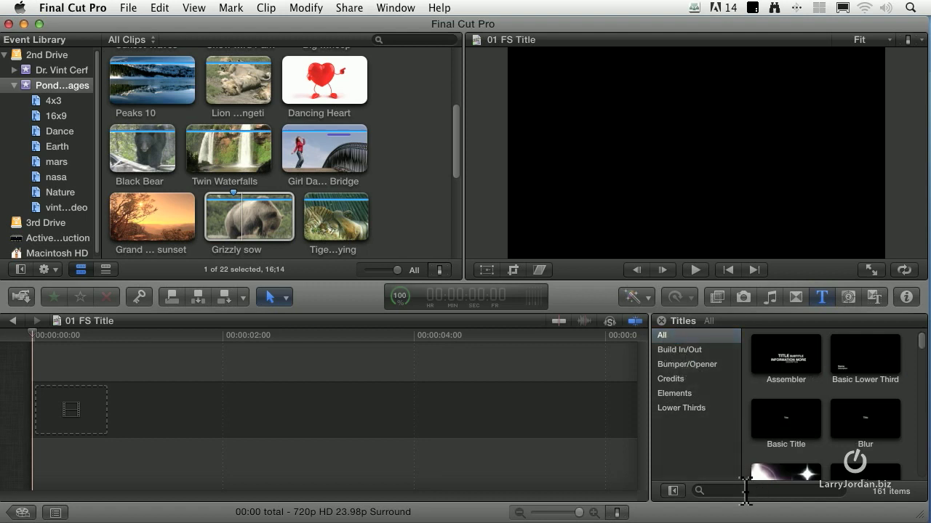
click(709, 490)
text(ink)
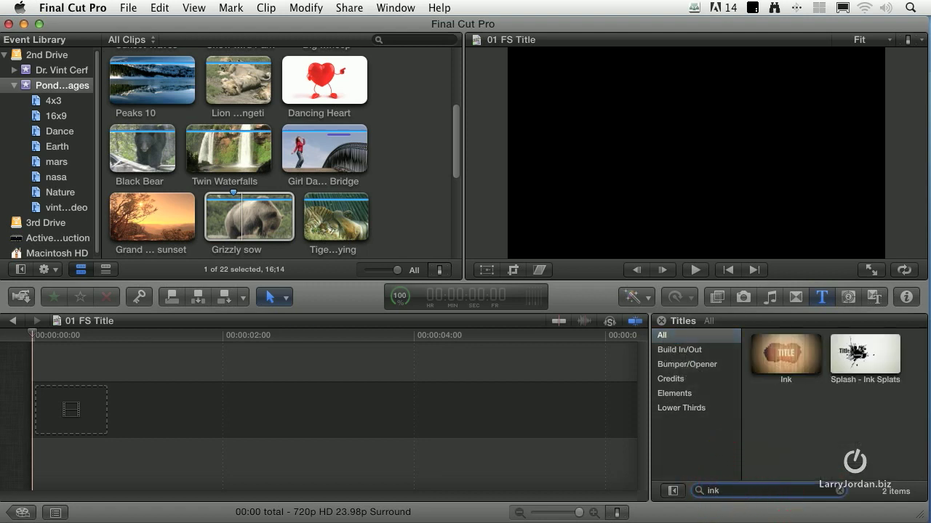
double_click(787, 357)
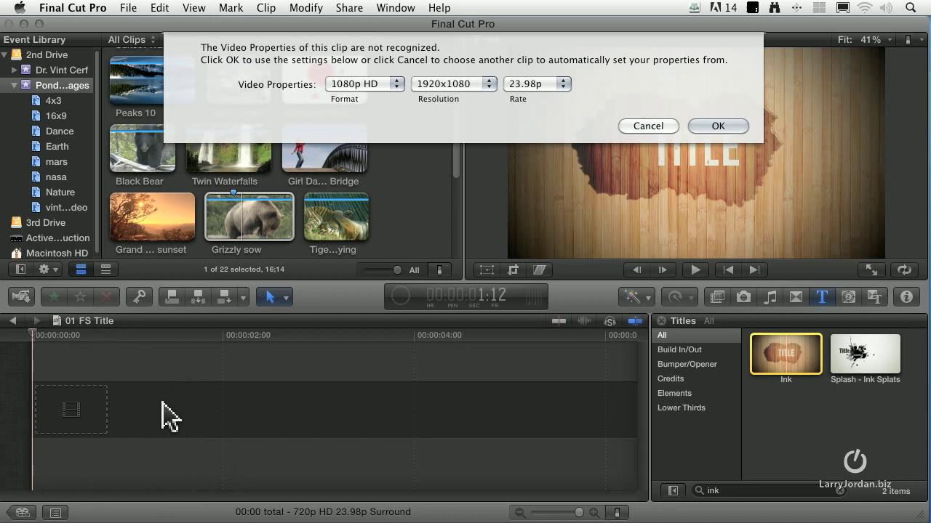
Step: Set the project's video format to 720p HD
click(373, 85)
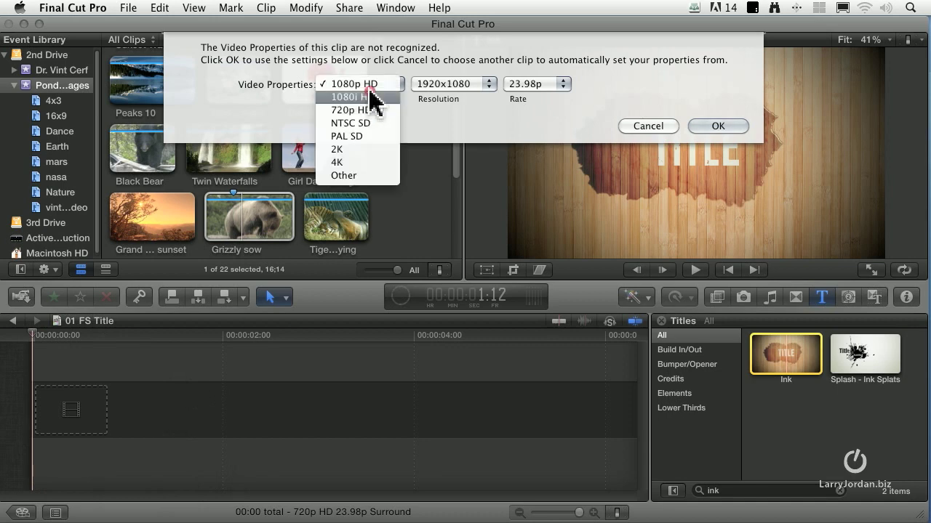
click(379, 111)
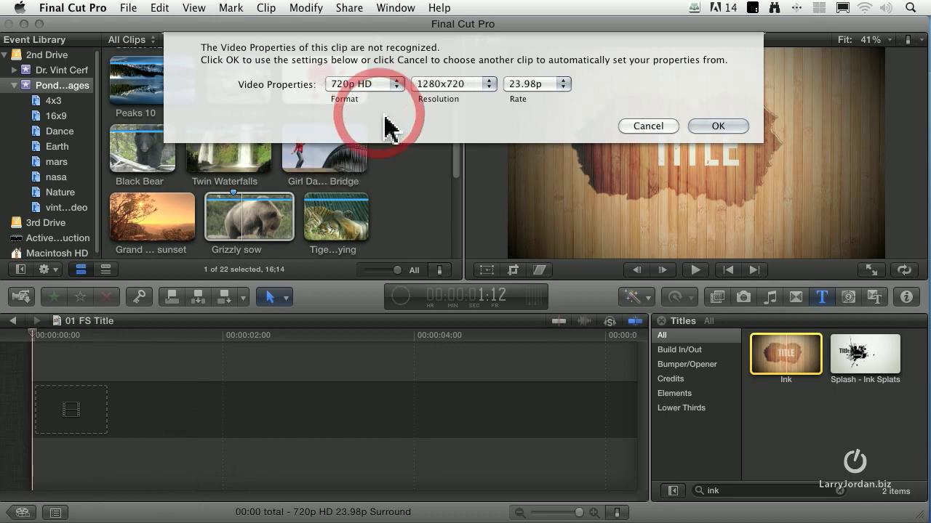
click(708, 125)
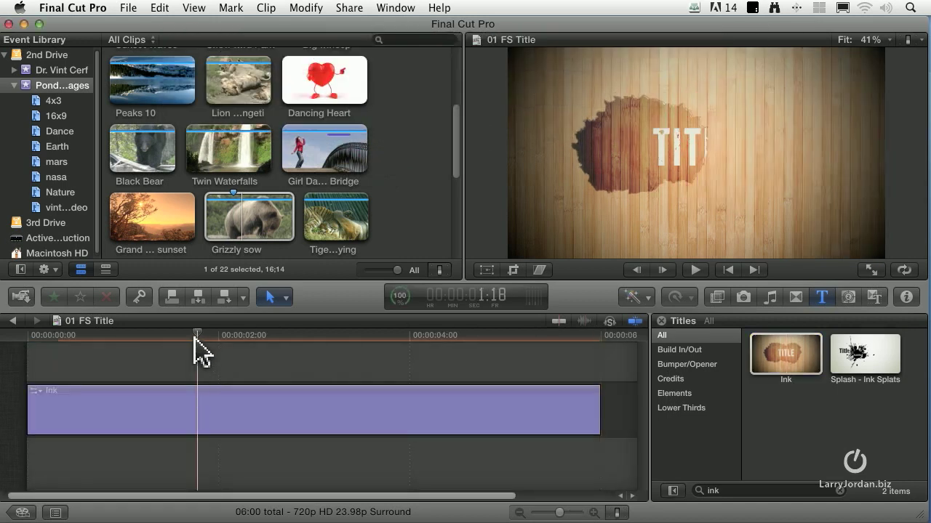
Step: Preview the Ink animation, then park on the frame where TITLE is fully revealed
click(45, 337)
key(space)
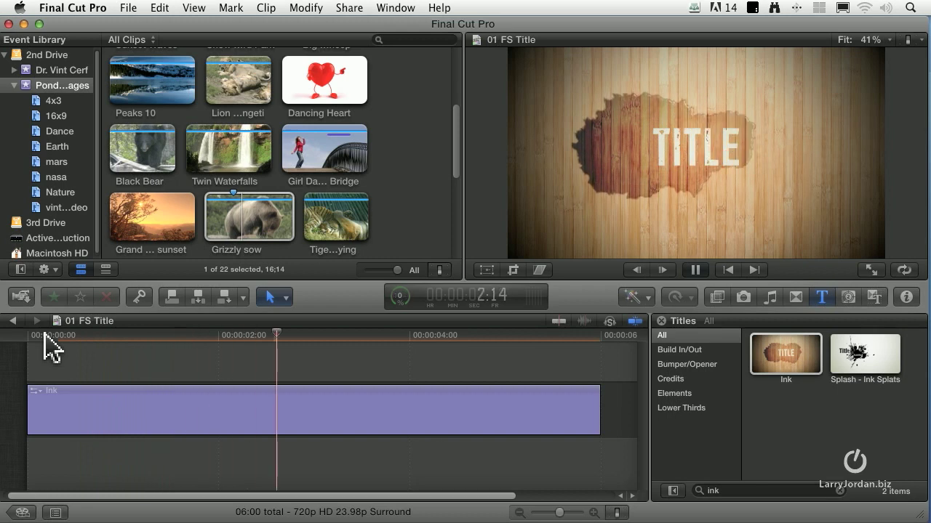
key(space)
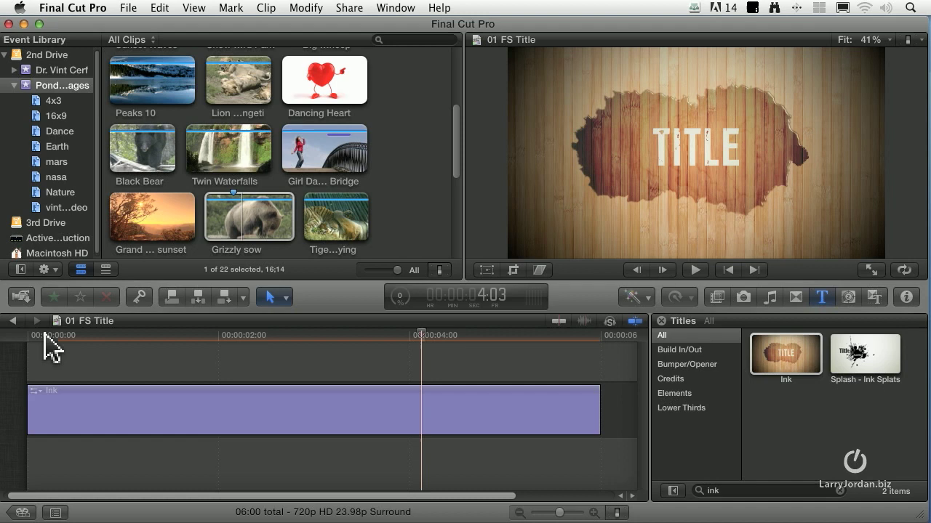
click(232, 423)
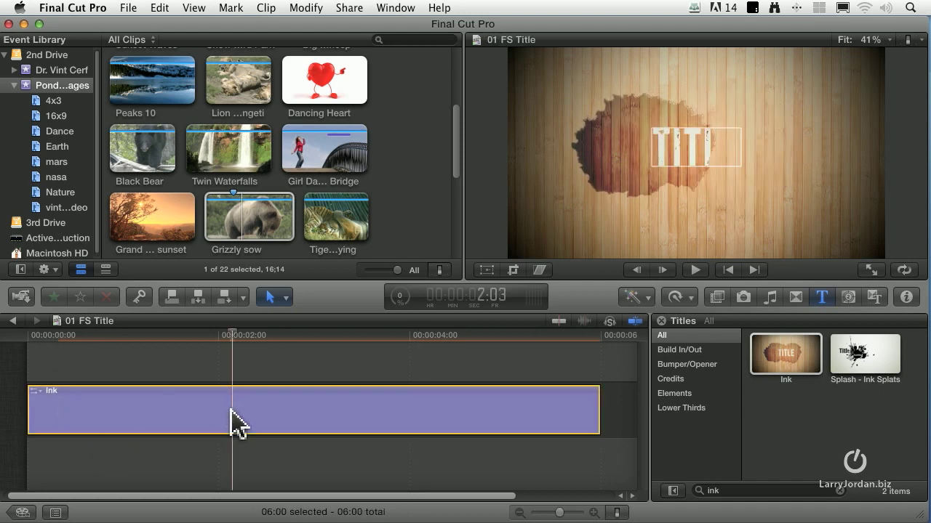
click(435, 336)
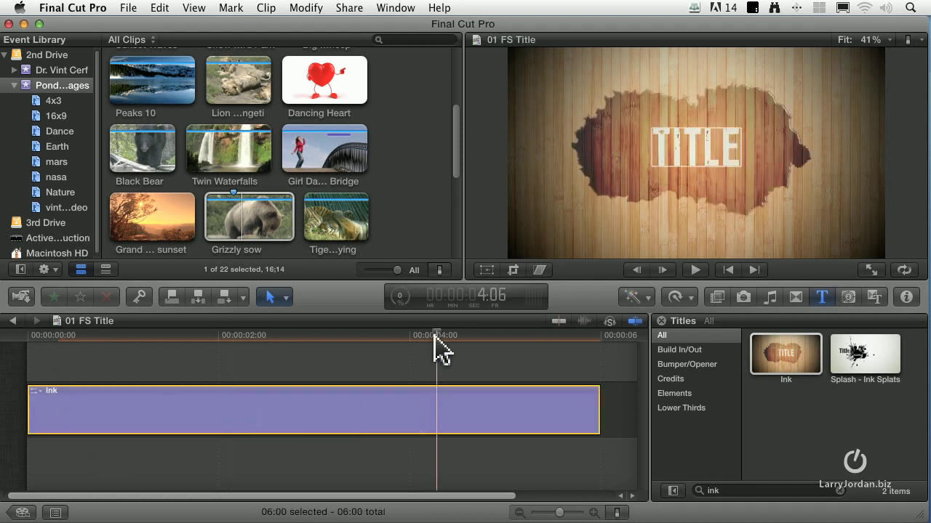
Step: Replace the TITLE text with 'Spilled Ink' and return to the project start
double_click(709, 157)
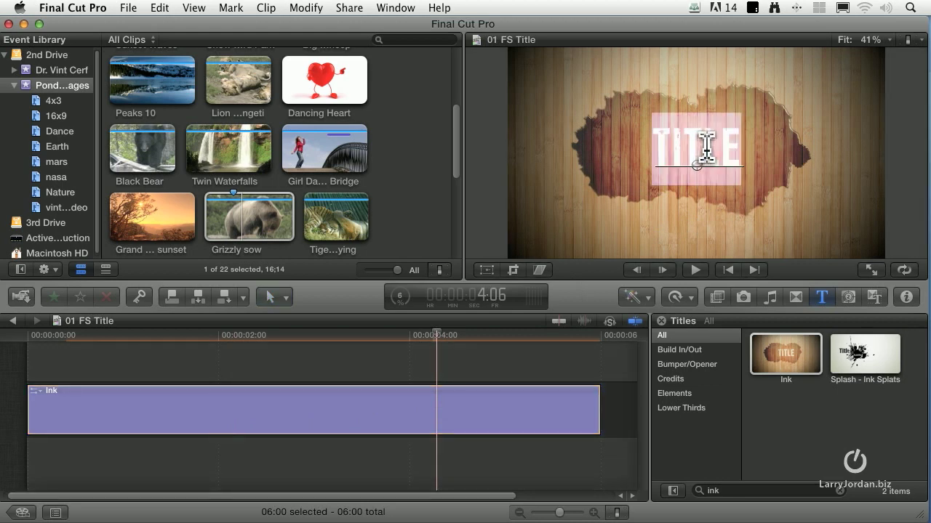
text(Spilled)
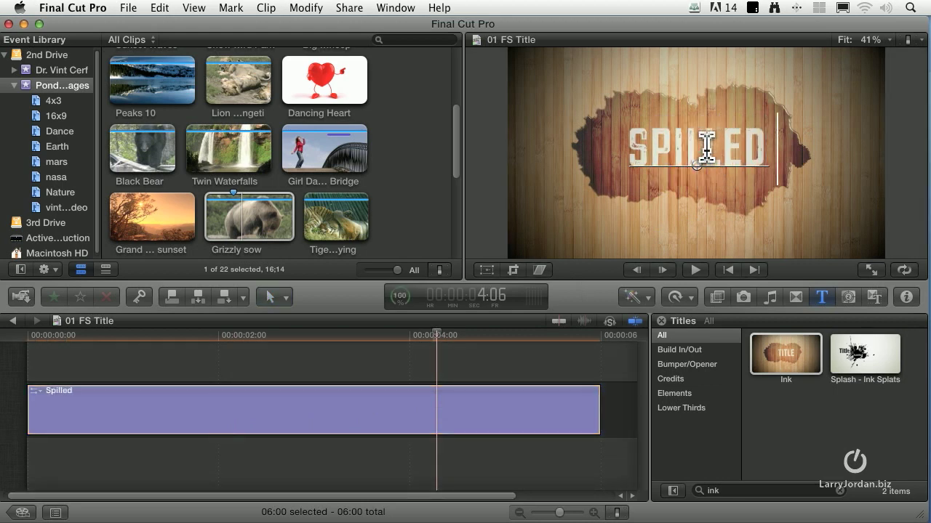
text( Ink)
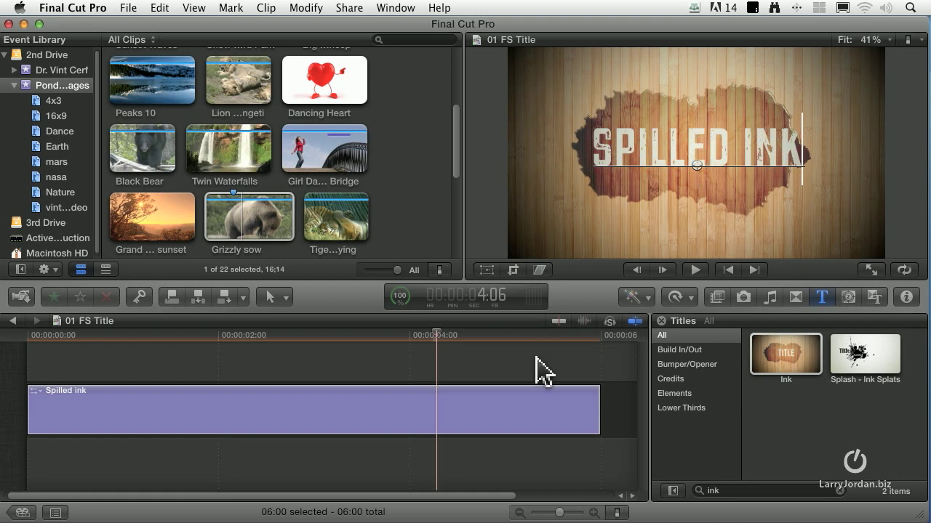
click(429, 373)
key(Home)
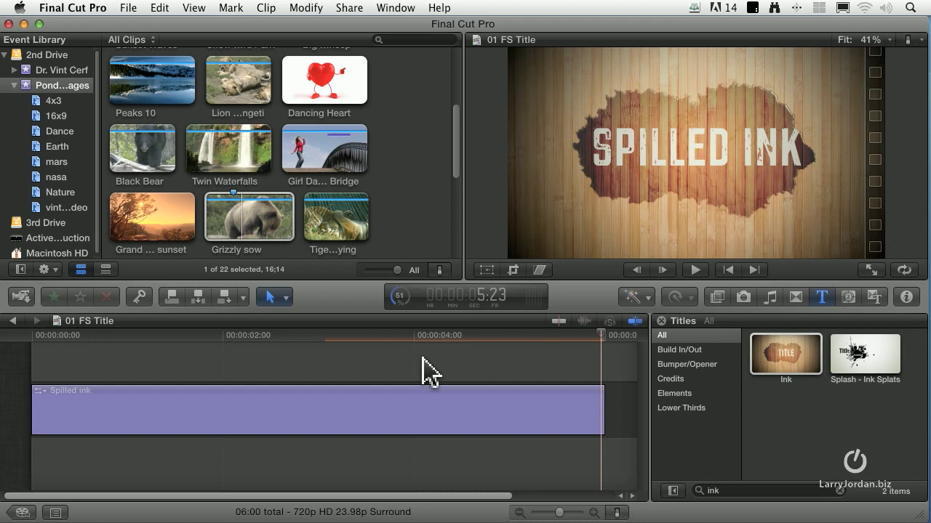
Step: Open the 02 Connected Title project and search the titles for 'push'
key(super+0)
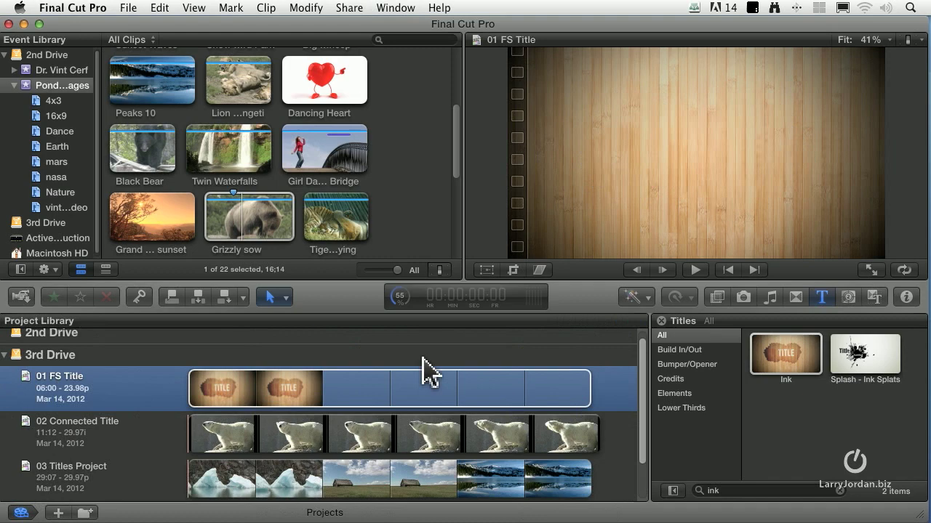
double_click(125, 444)
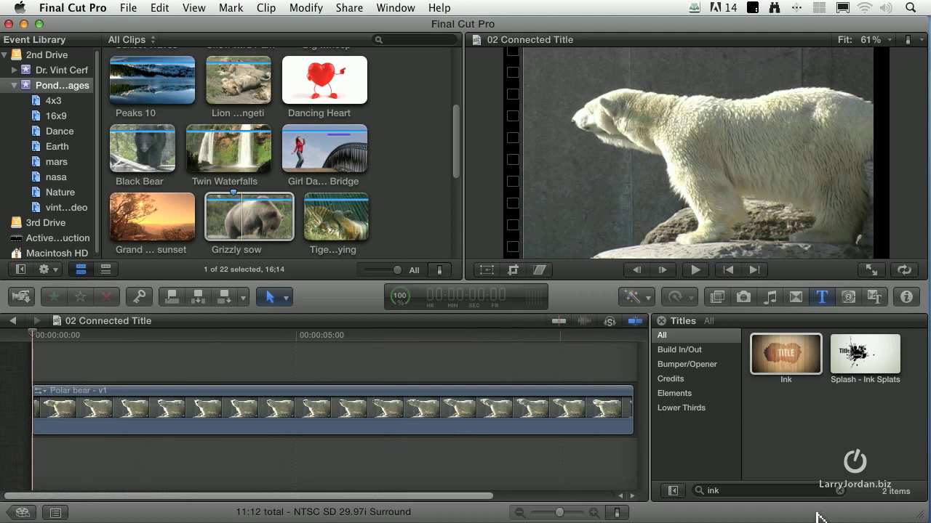
double_click(712, 490)
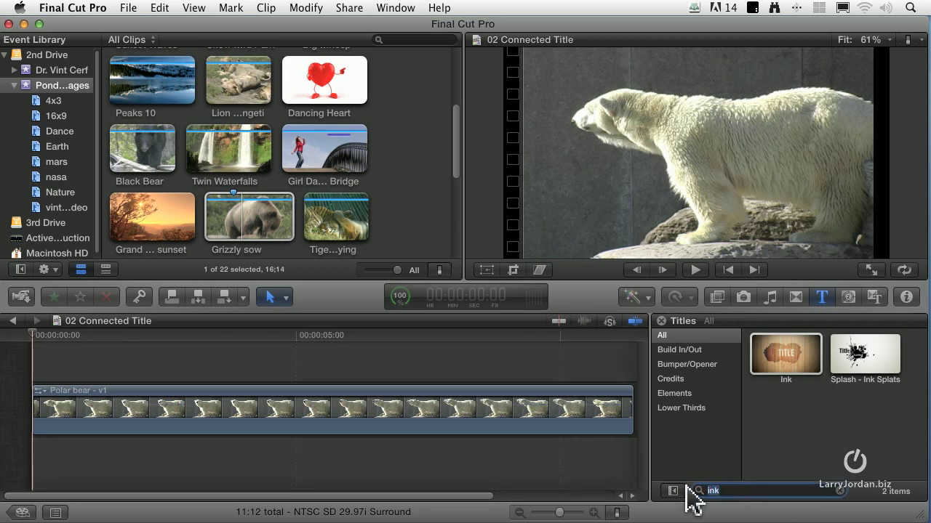
text(puc)
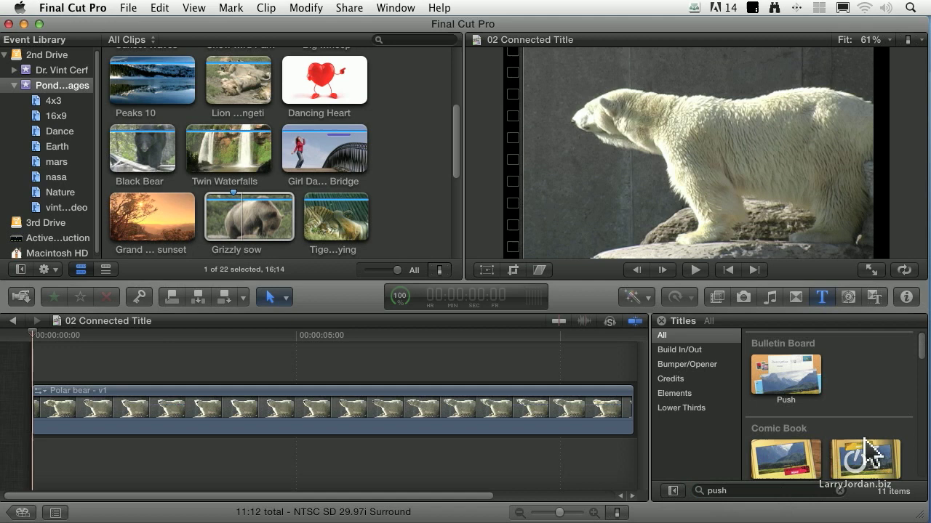
scroll(851, 458, down, 5)
Step: Insert the Documentary Push title ahead of the Polar bear clip and play it back
click(795, 378)
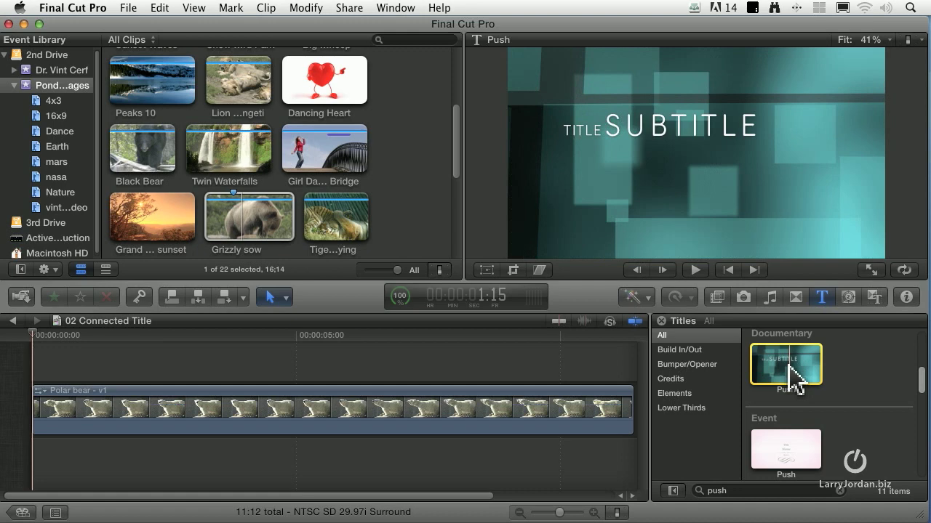
drag(794, 374, 36, 411)
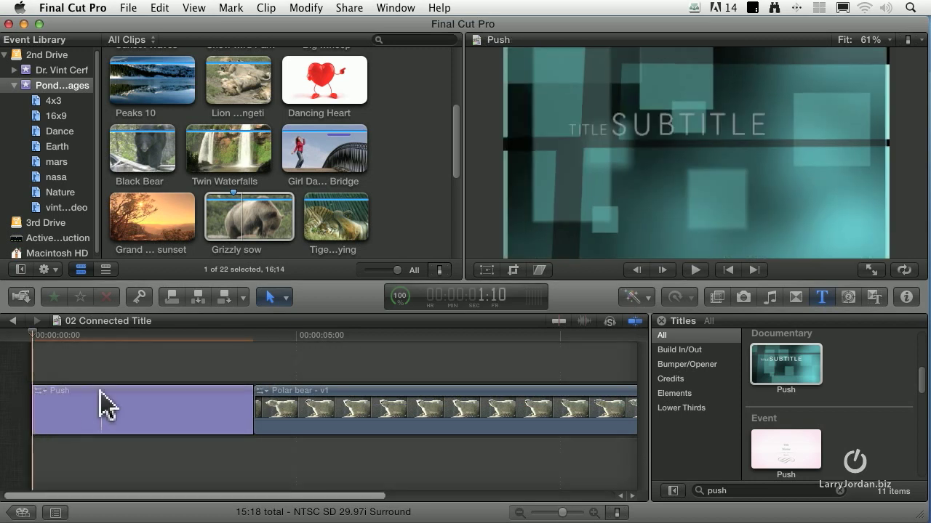
key(space)
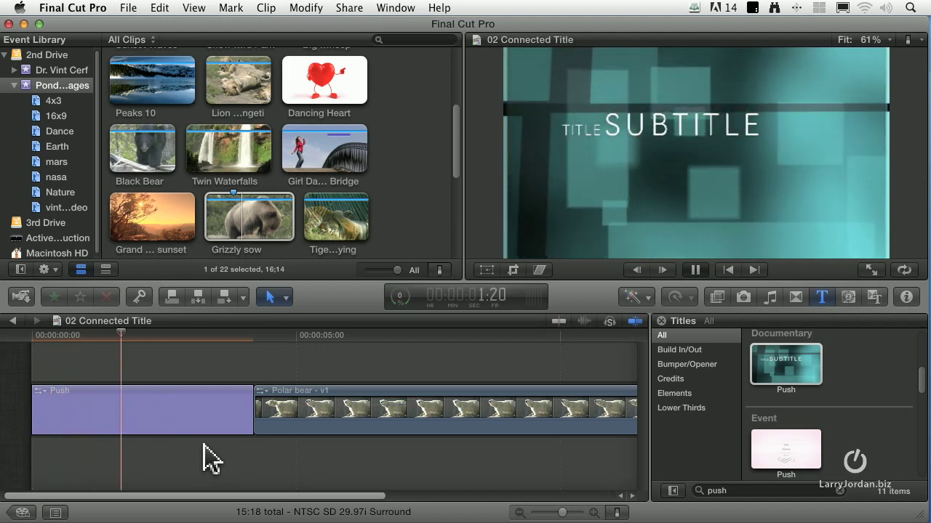
key(space)
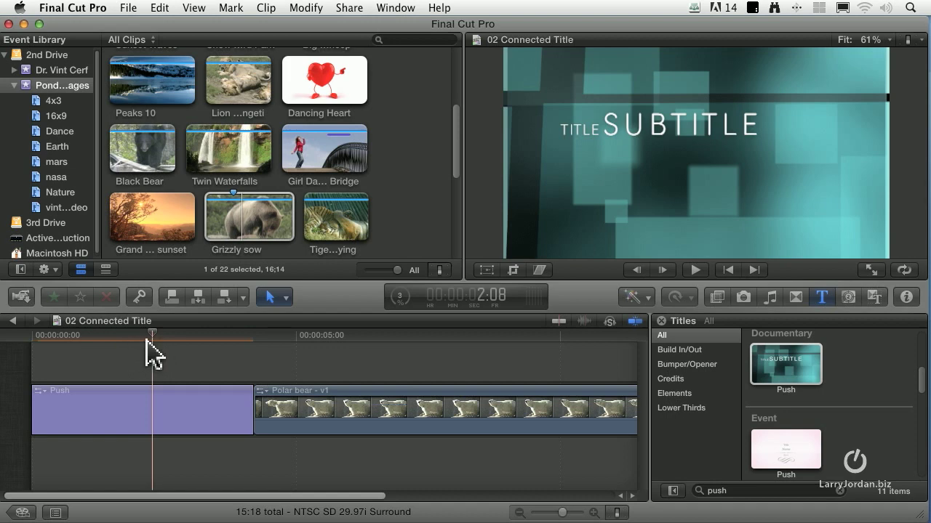
key(space)
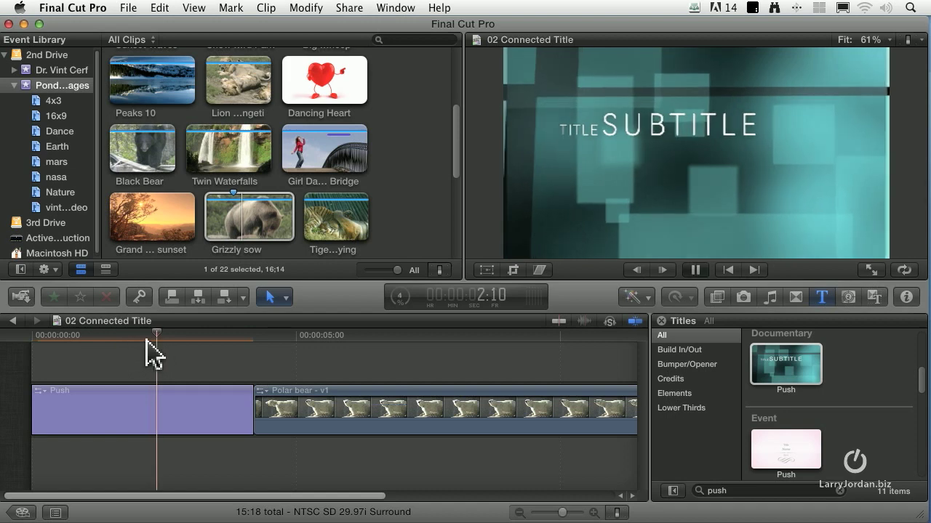
key(space)
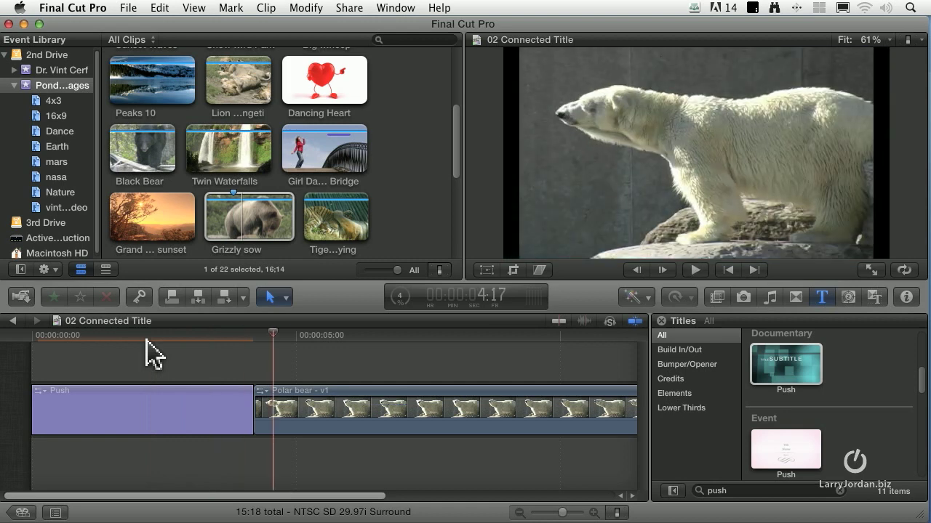
Step: Move the Push title up to connect above the Polar bear clip's start, then replay from the beginning
click(210, 349)
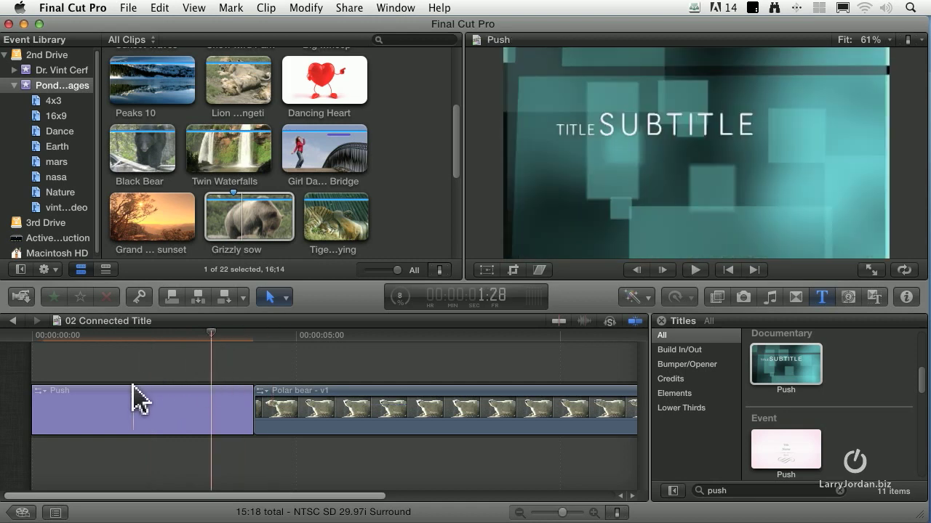
click(131, 401)
drag(129, 386, 138, 363)
click(55, 338)
key(space)
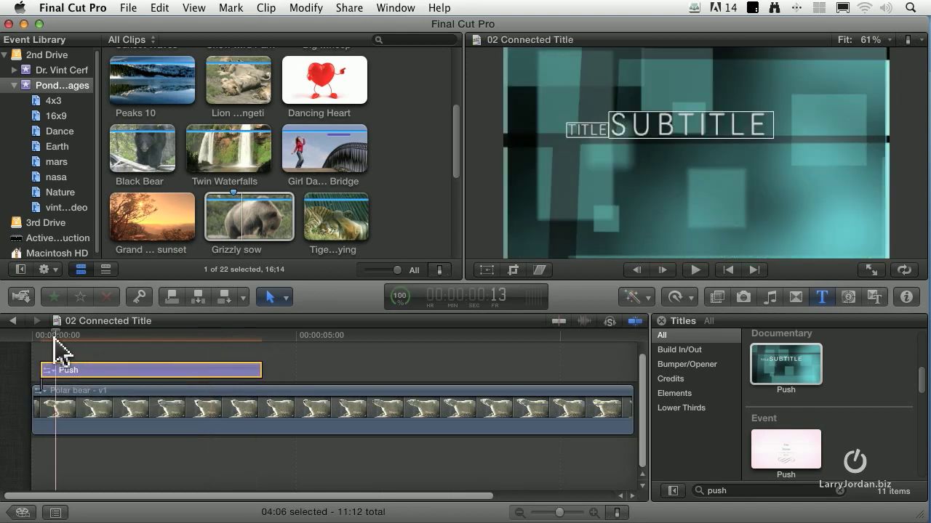